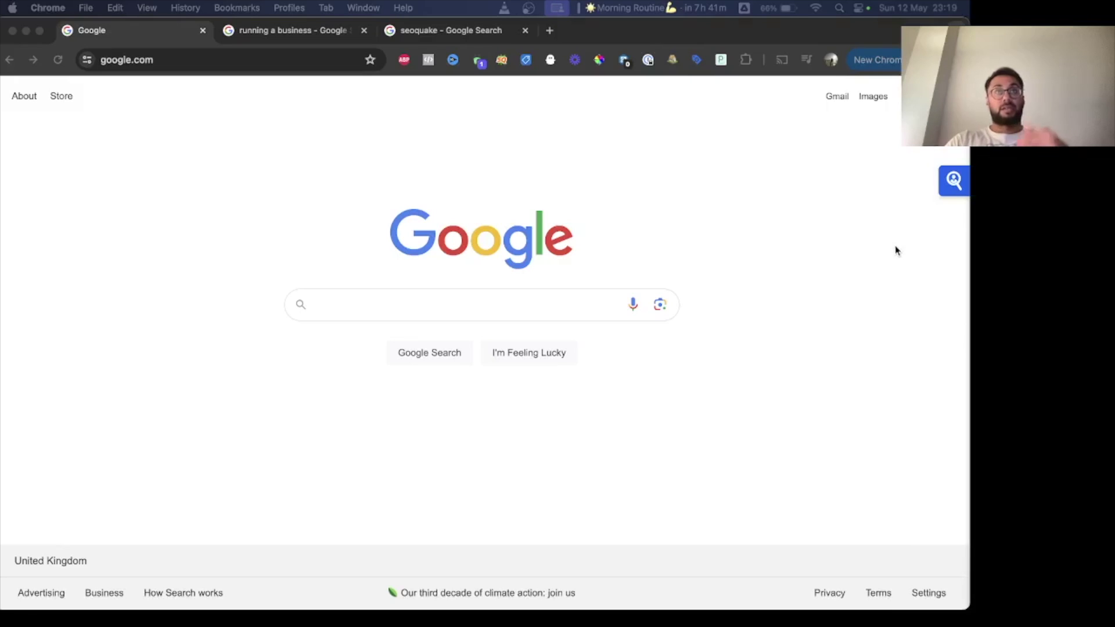
Open the Language and region page of Google's Search settings
{"action": "left_click", "coordinate": [860, 309]}
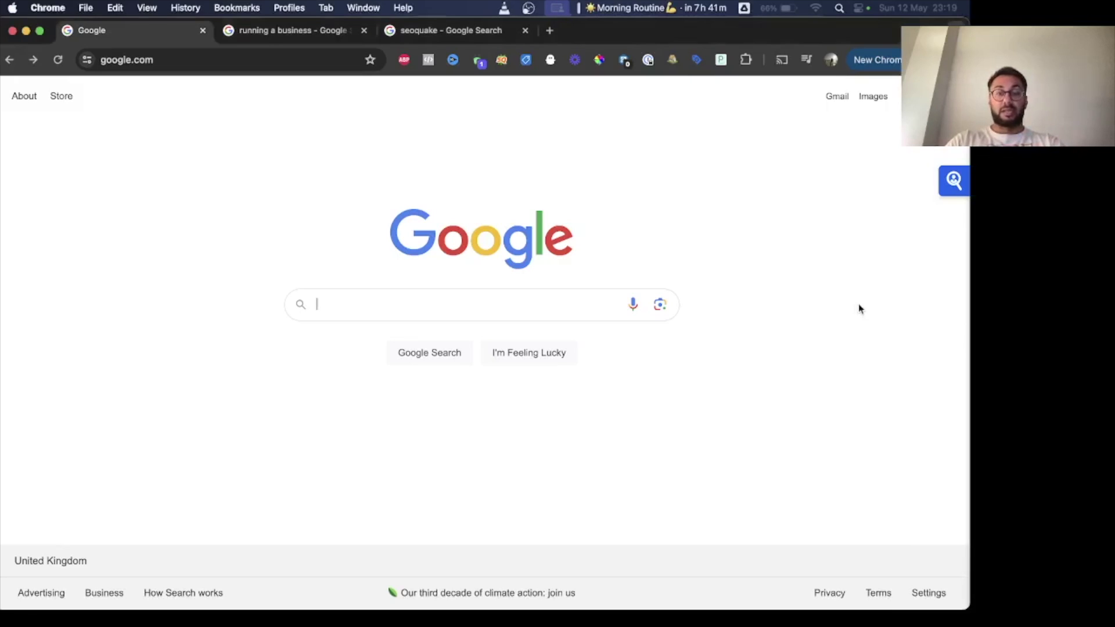
{"action": "left_click", "coordinate": [931, 602]}
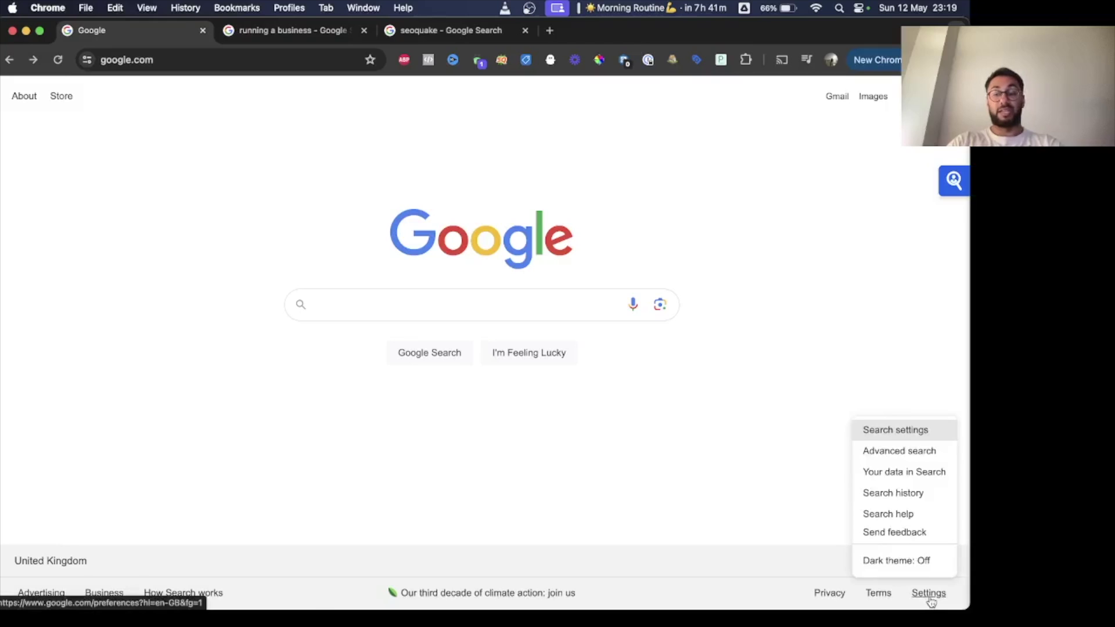
{"action": "left_click", "coordinate": [905, 437]}
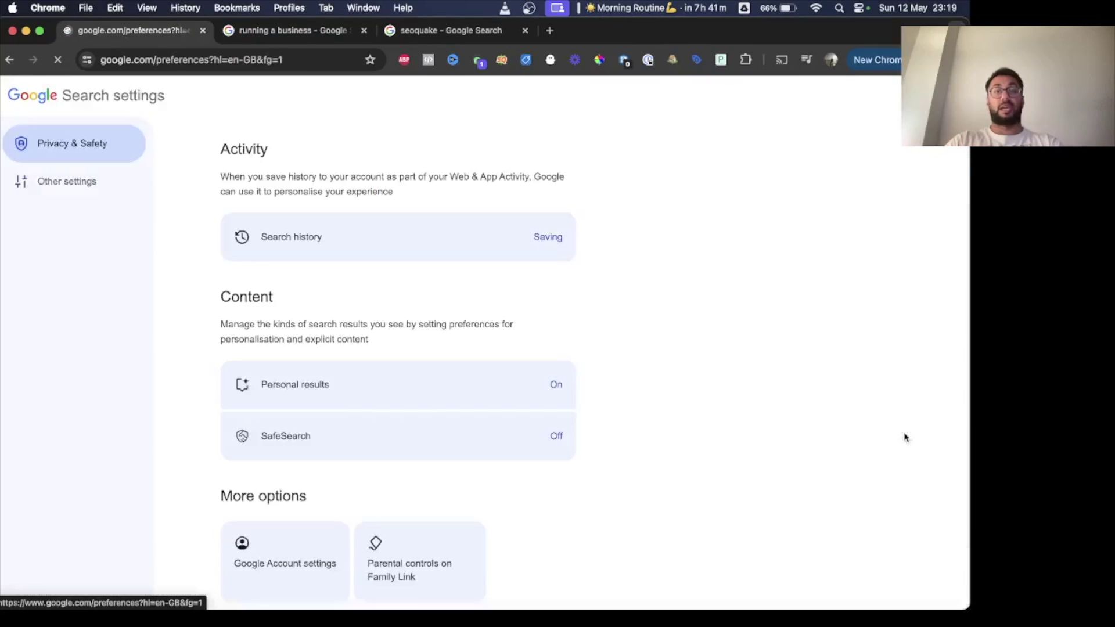
{"action": "left_click", "coordinate": [36, 180]}
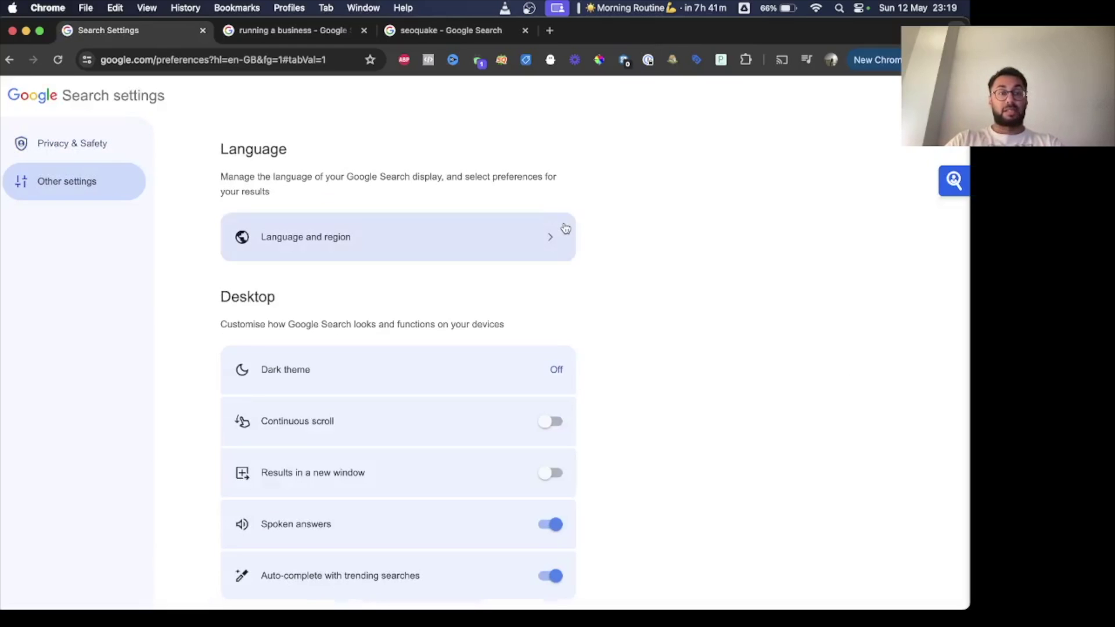
{"action": "left_click", "coordinate": [352, 237]}
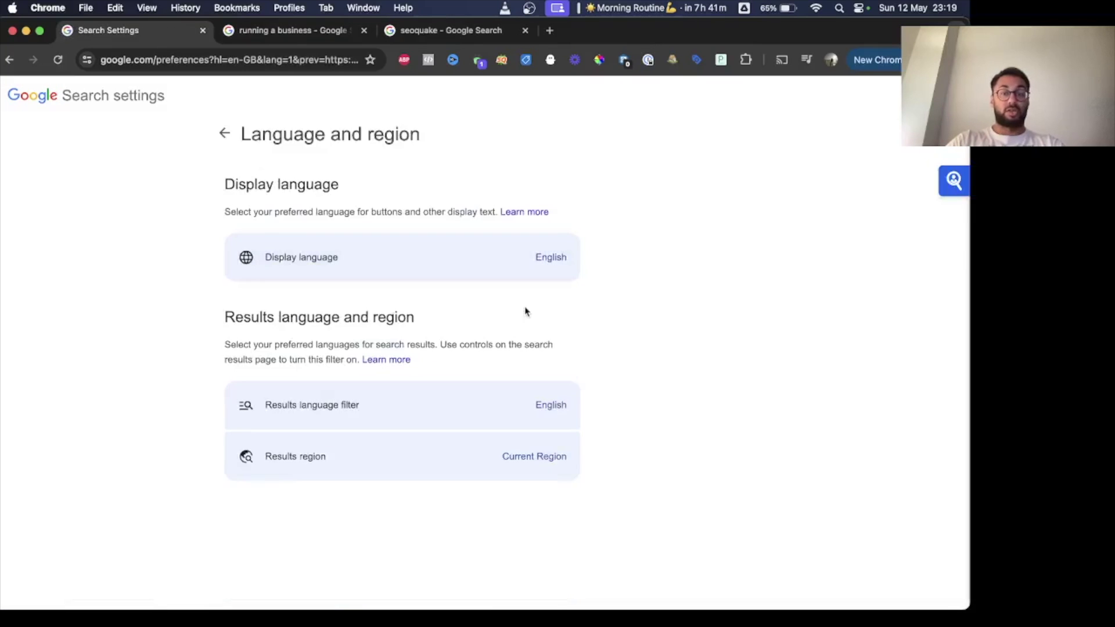
Set the results region to United States, confirm, and return to the 'running a business' results
{"action": "left_click", "coordinate": [457, 468]}
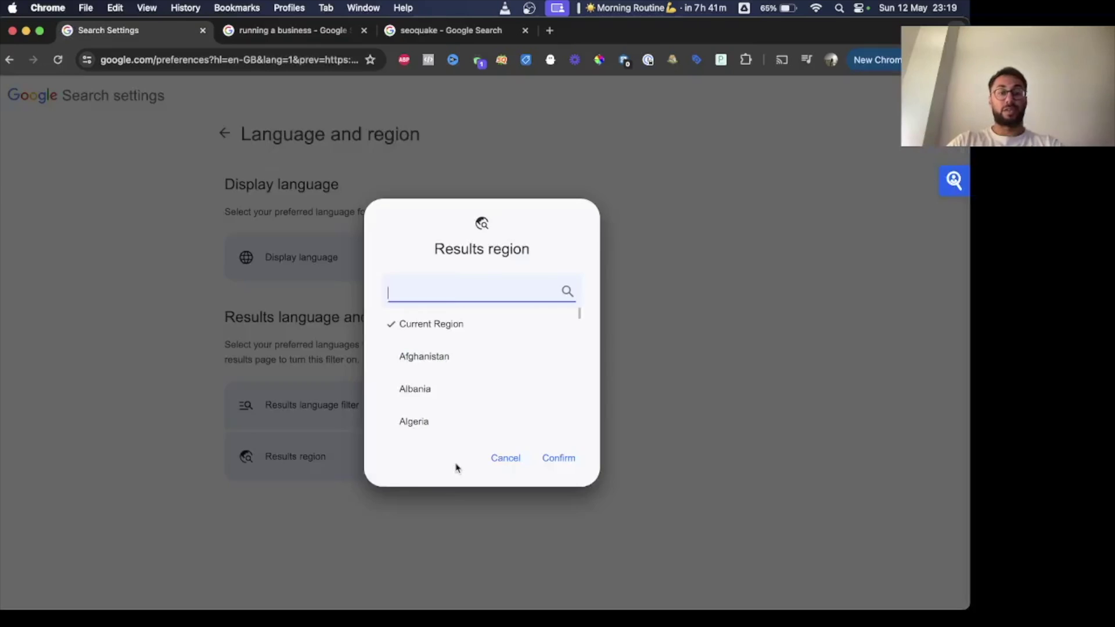
{"action": "type", "text": "united state"}
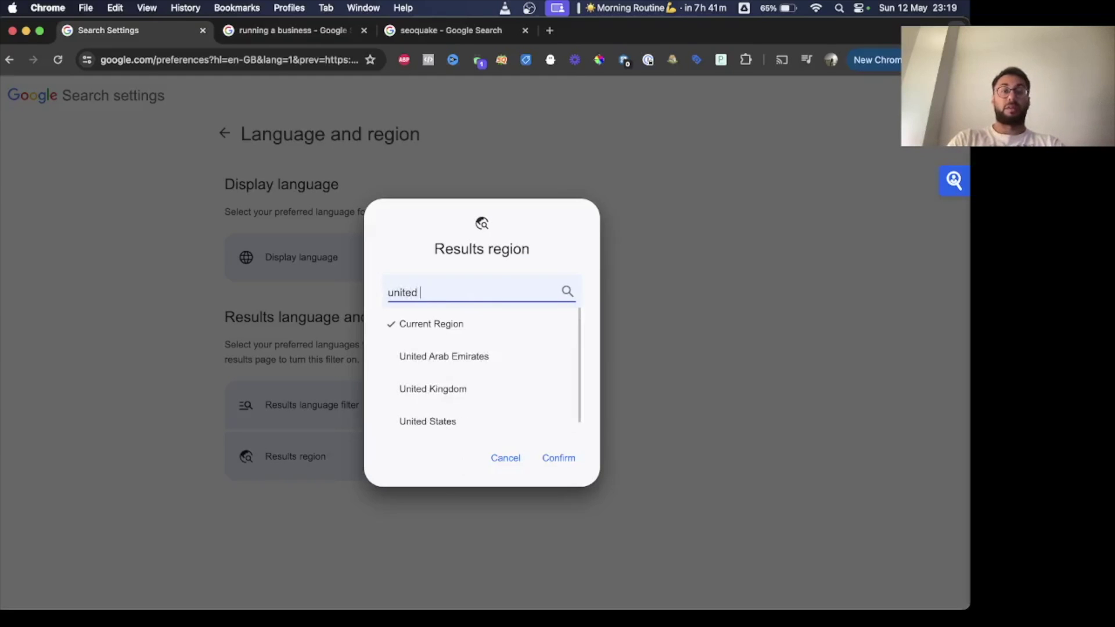
{"action": "left_click", "coordinate": [428, 356]}
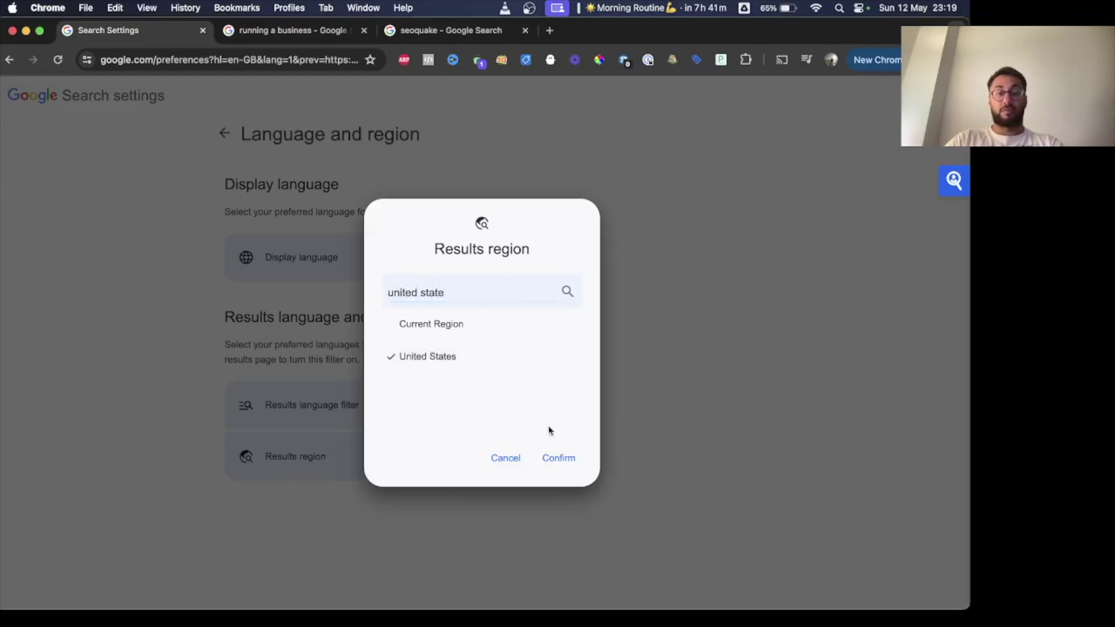
{"action": "left_click", "coordinate": [559, 458]}
{"action": "left_click", "coordinate": [276, 32]}
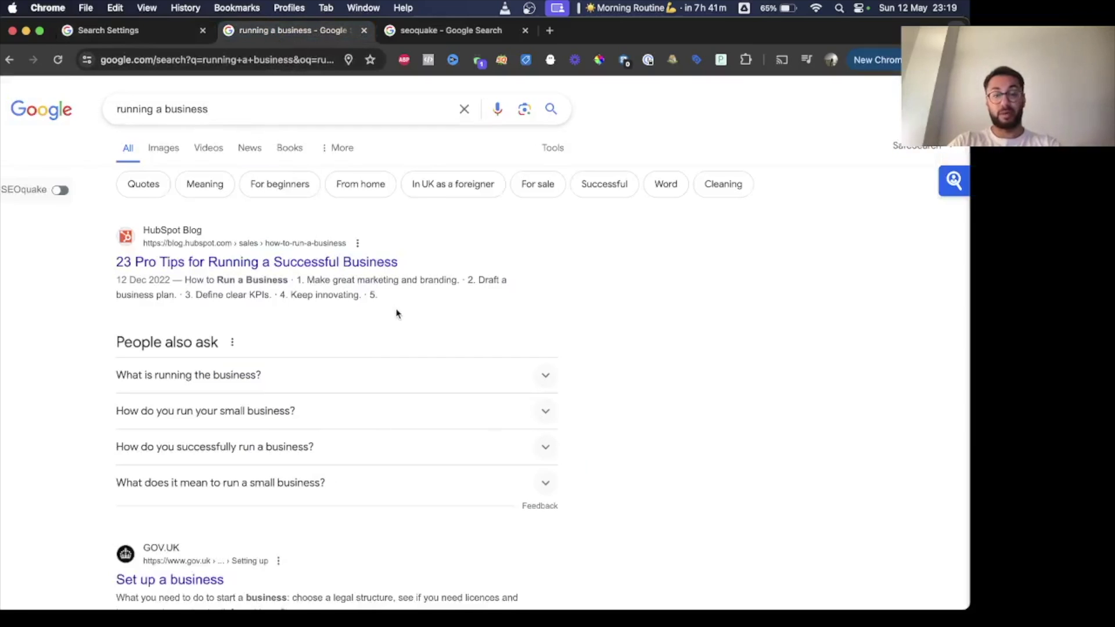
Reload the 'running a business' results twice to review the US-localised listings
{"action": "scroll", "coordinate": [395, 312], "scroll_direction": "down", "scroll_amount": 3}
{"action": "scroll", "coordinate": [397, 314], "scroll_direction": "down", "scroll_amount": 10}
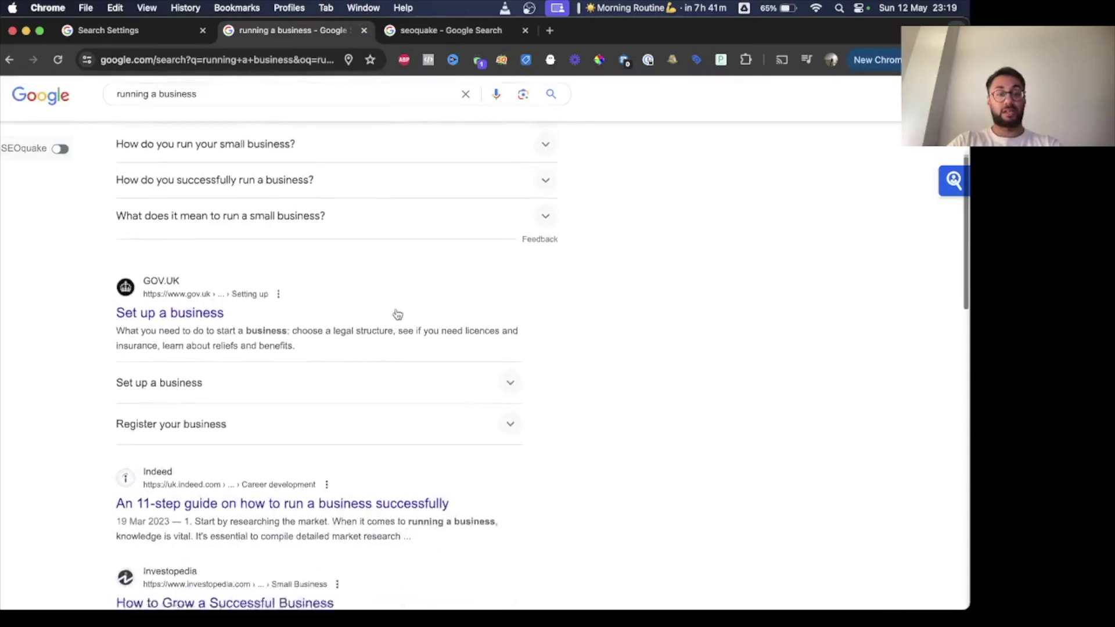
{"action": "scroll", "coordinate": [397, 314], "scroll_direction": "up", "scroll_amount": 10}
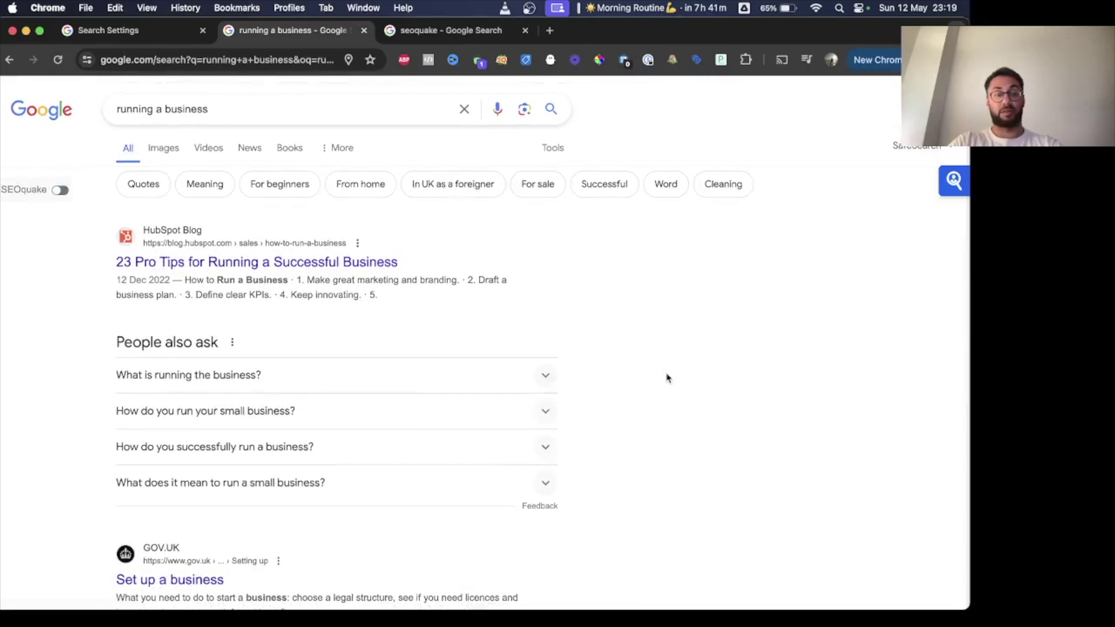
{"action": "key", "text": "super+r"}
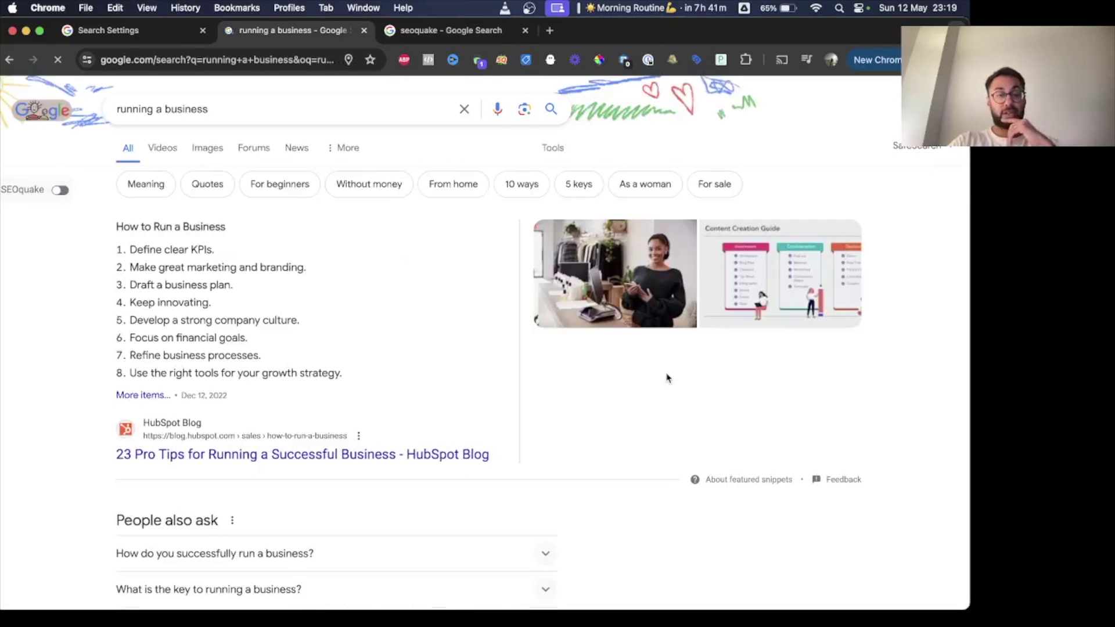
{"action": "scroll", "coordinate": [412, 371], "scroll_direction": "down", "scroll_amount": 5}
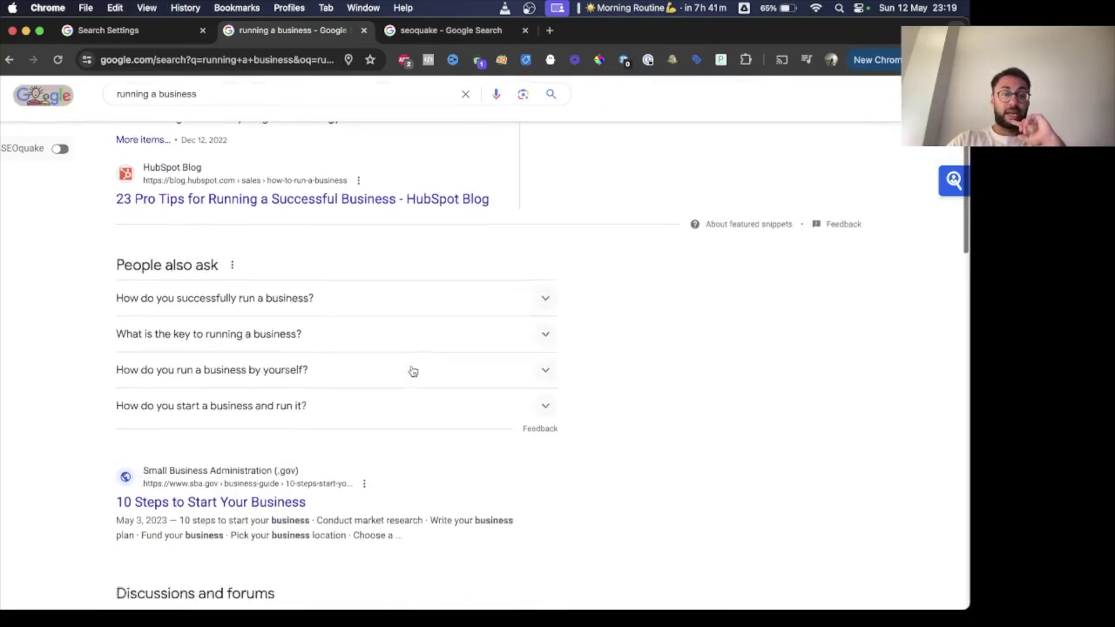
{"action": "scroll", "coordinate": [412, 371], "scroll_direction": "down", "scroll_amount": 2}
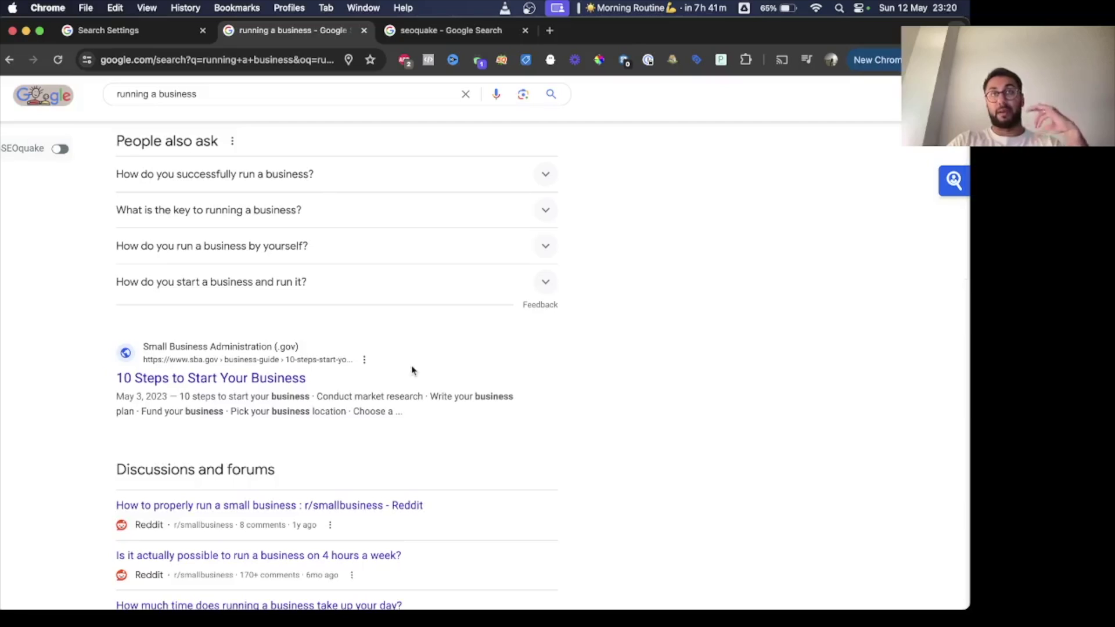
{"action": "key", "text": "super+r"}
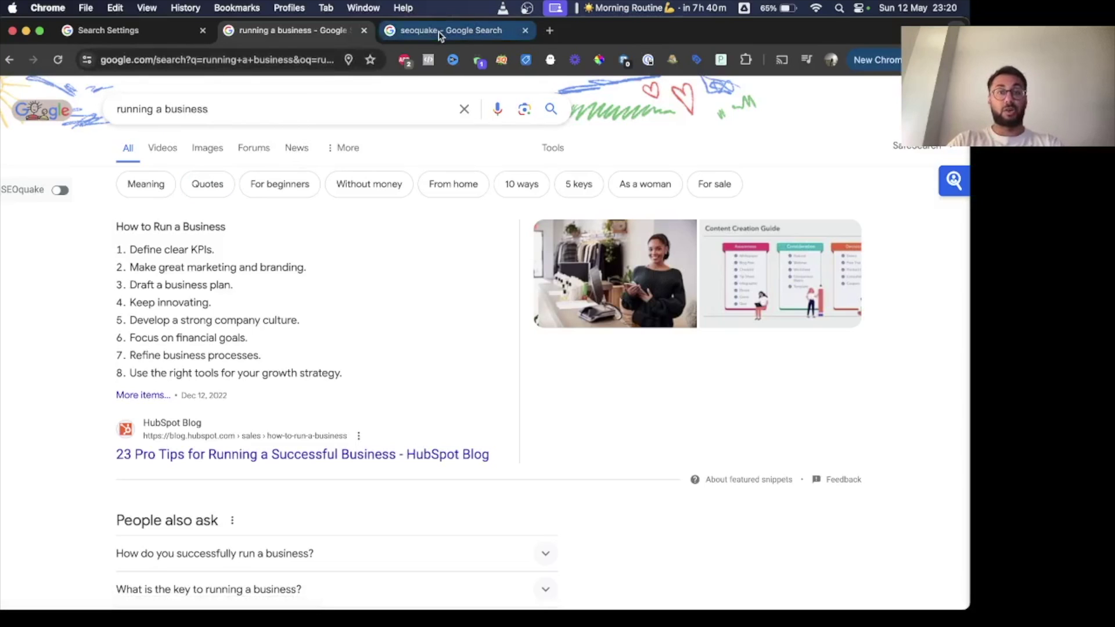
{"action": "left_click", "coordinate": [154, 38]}
Reset the results region to Current Region and confirm
{"action": "left_click", "coordinate": [538, 462]}
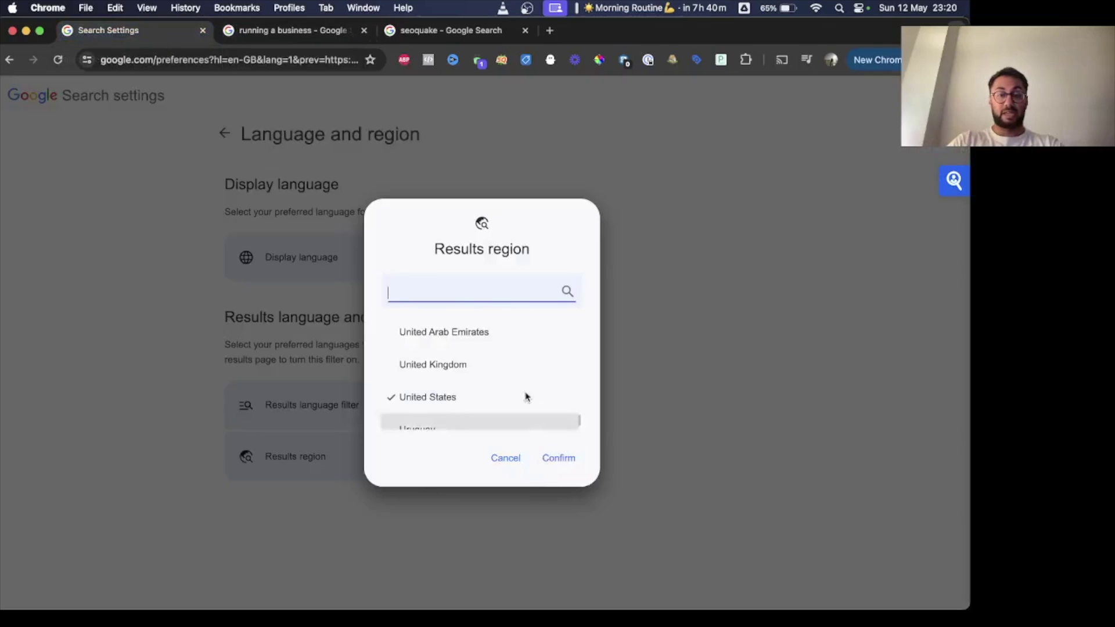
{"action": "type", "text": "current"}
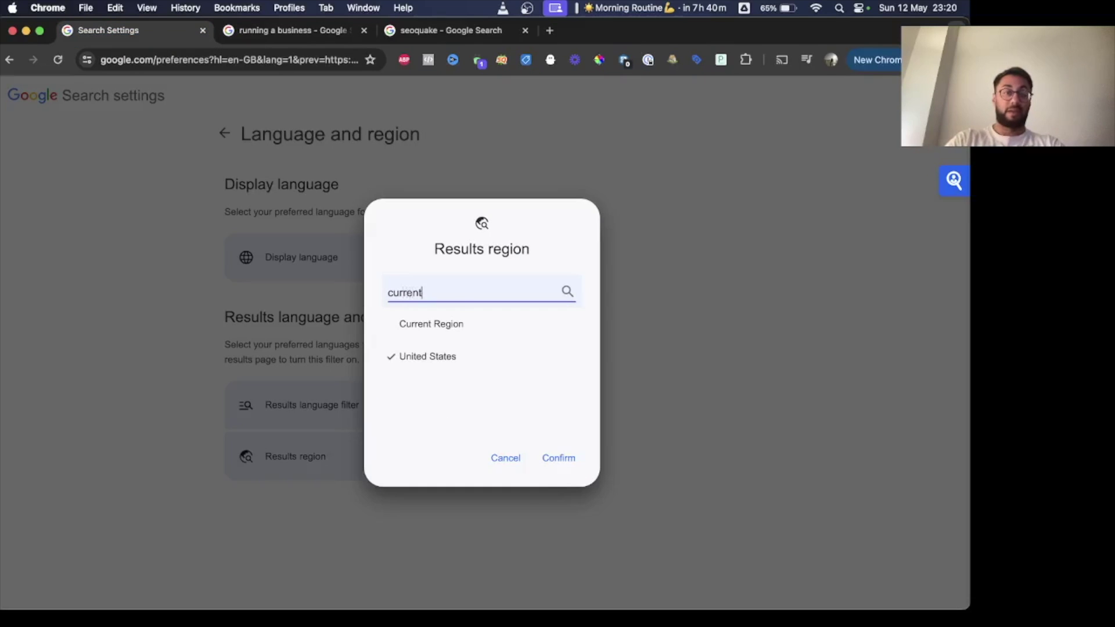
{"action": "left_click", "coordinate": [444, 325]}
{"action": "left_click", "coordinate": [559, 457]}
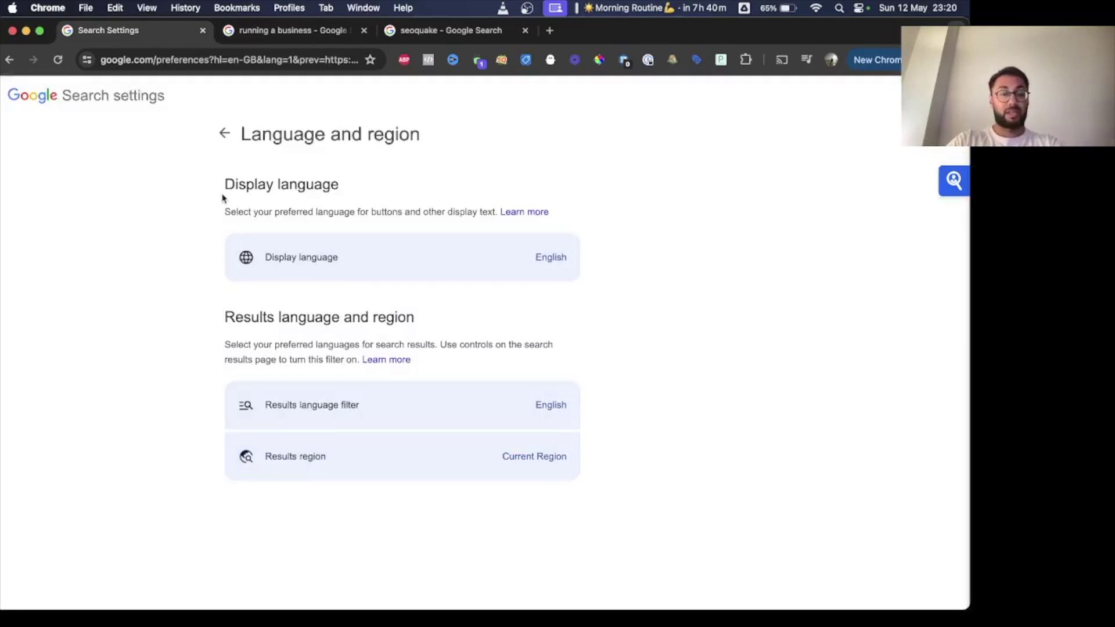
{"action": "left_click", "coordinate": [224, 133]}
Go back two pages and review the 'running a business' results tab
{"action": "left_click", "coordinate": [9, 60]}
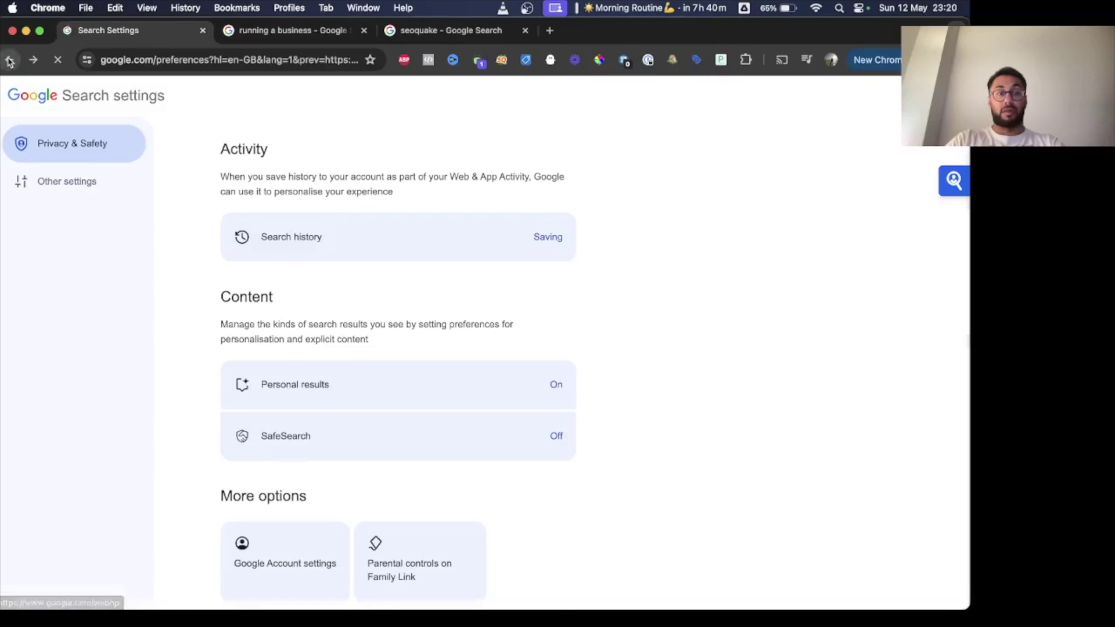
{"action": "left_click", "coordinate": [10, 60]}
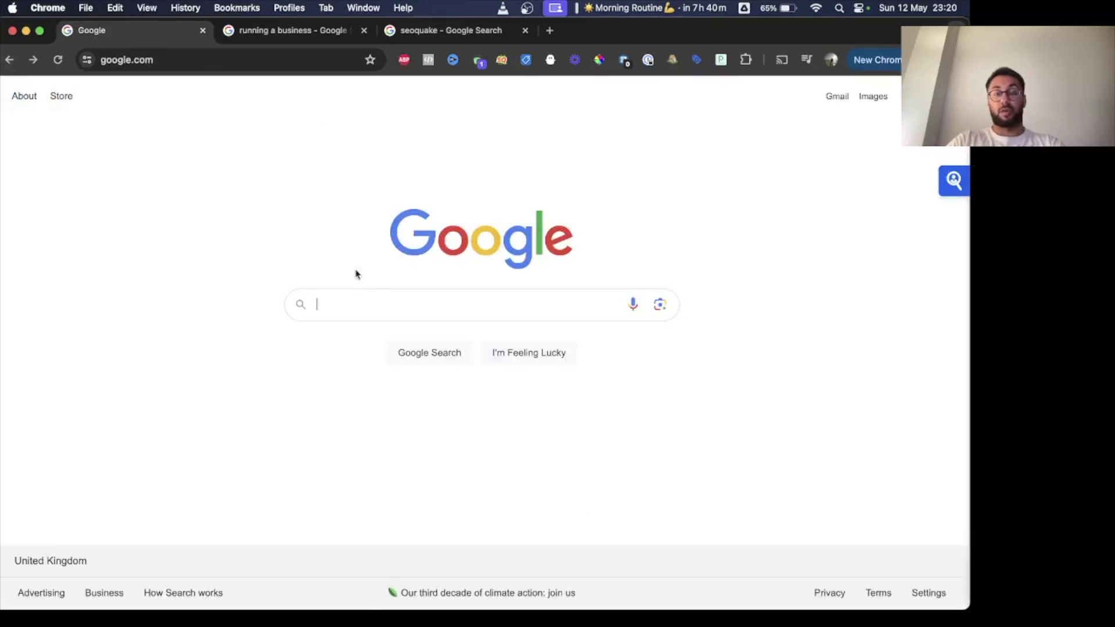
{"action": "left_click", "coordinate": [287, 32]}
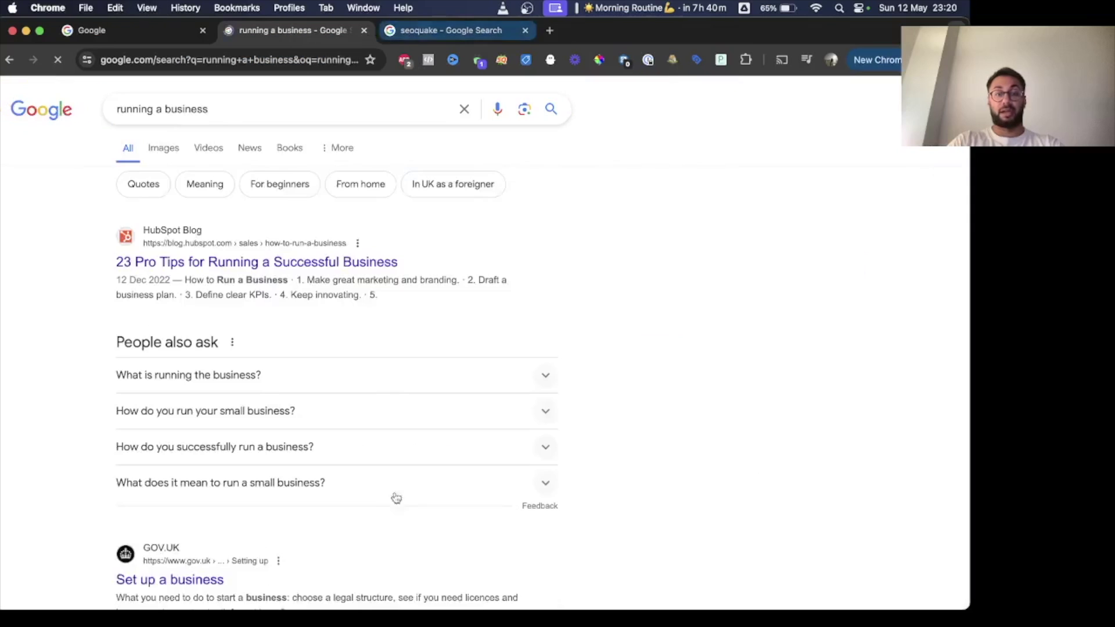
{"action": "scroll", "coordinate": [388, 516], "scroll_direction": "down", "scroll_amount": 1}
{"action": "scroll", "coordinate": [388, 516], "scroll_direction": "down", "scroll_amount": 1}
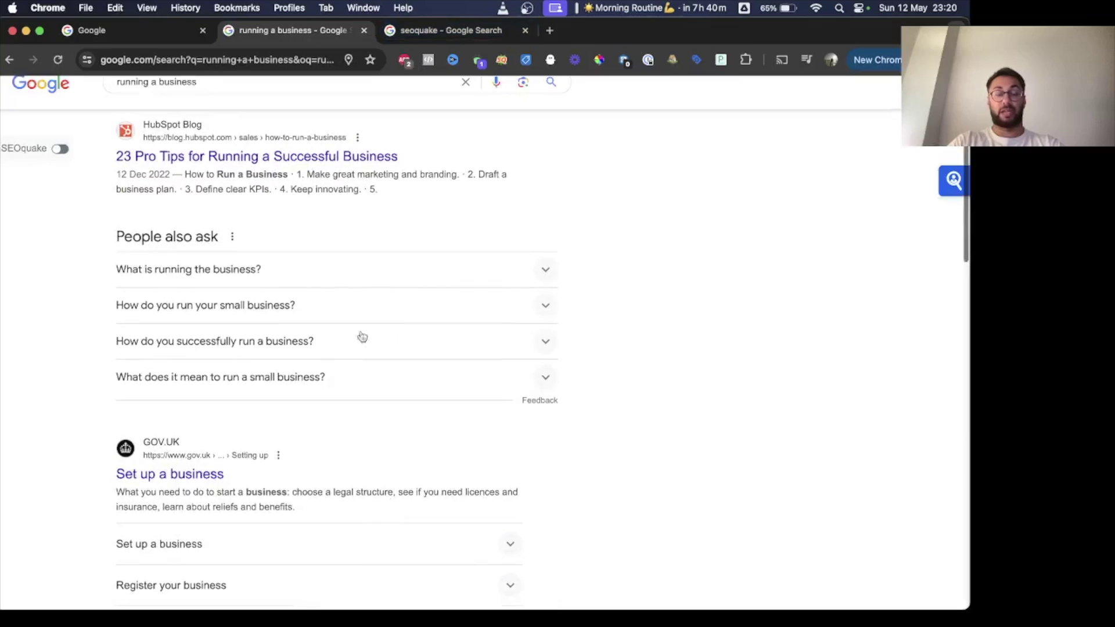
{"action": "left_click", "coordinate": [431, 30]}
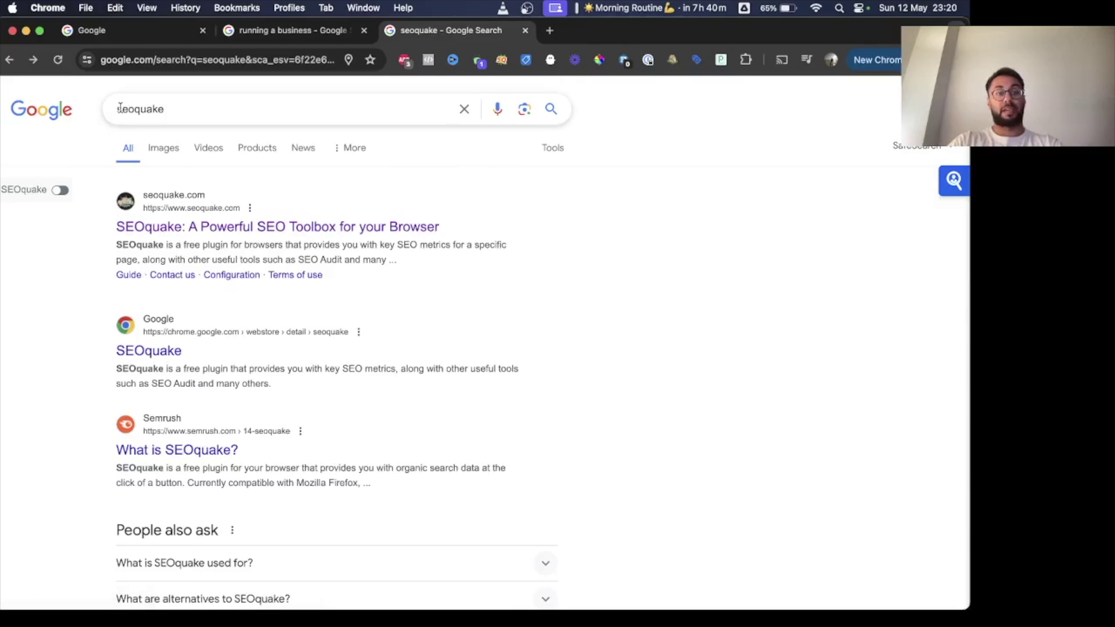
Open the official SEOquake website from the seoquake results, then return to 'running a business'
{"action": "left_click_drag", "start_coordinate": [110, 110], "coordinate": [213, 109]}
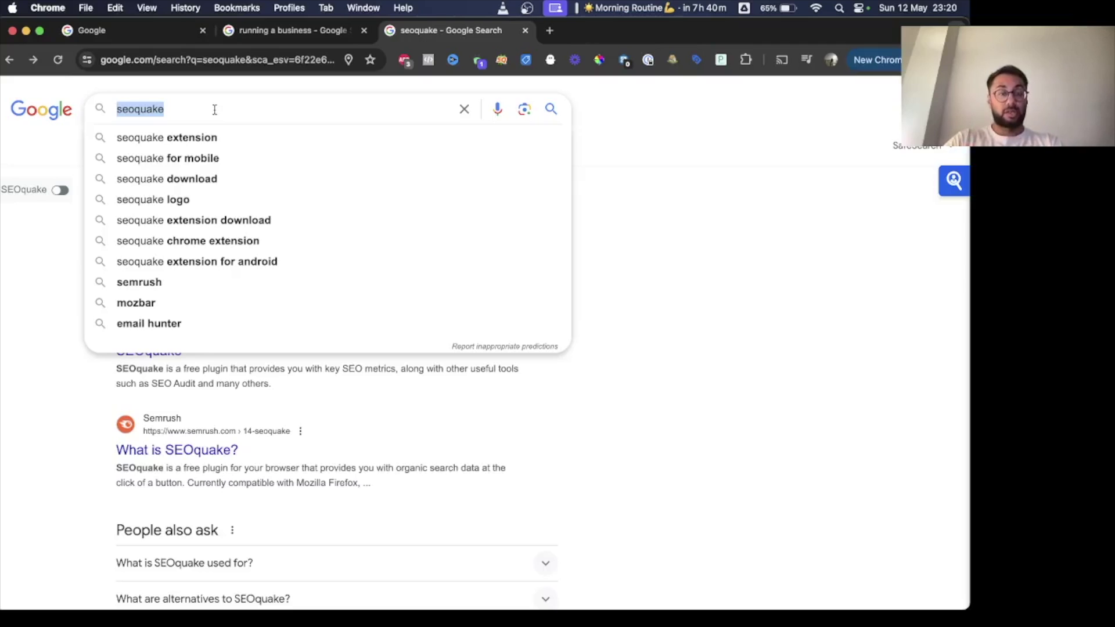
{"action": "left_click", "coordinate": [790, 274]}
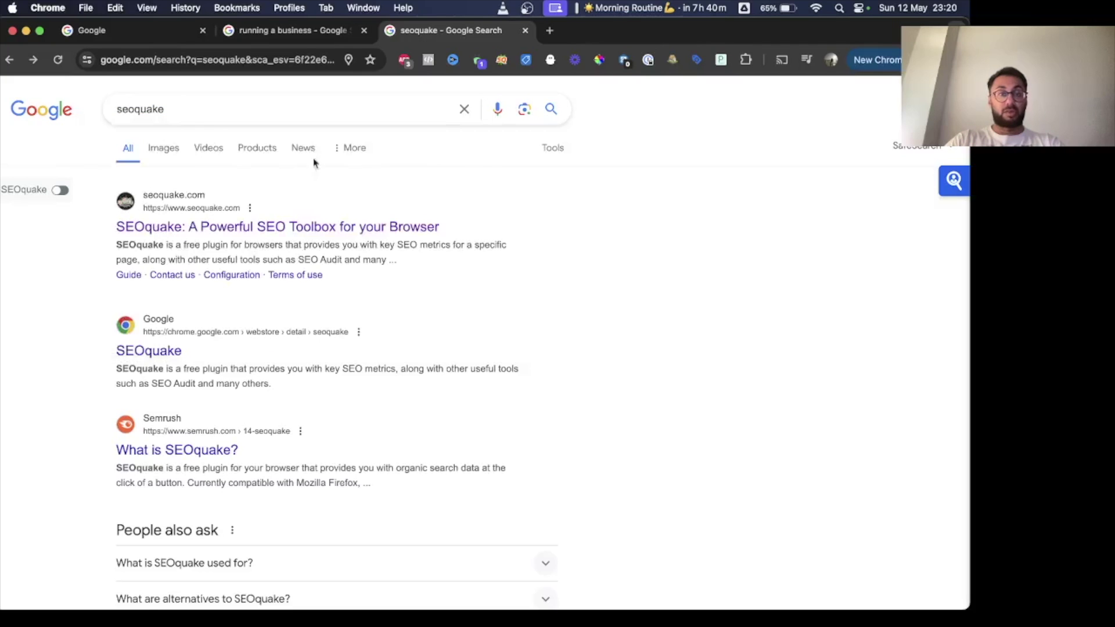
{"action": "left_click", "coordinate": [167, 229]}
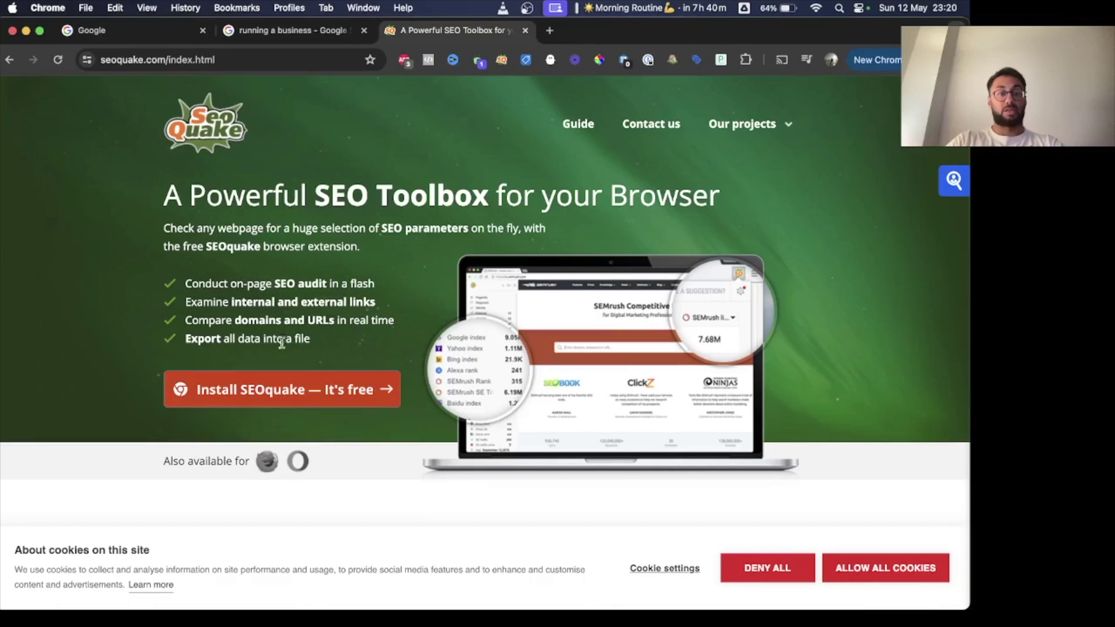
{"action": "left_click", "coordinate": [289, 34]}
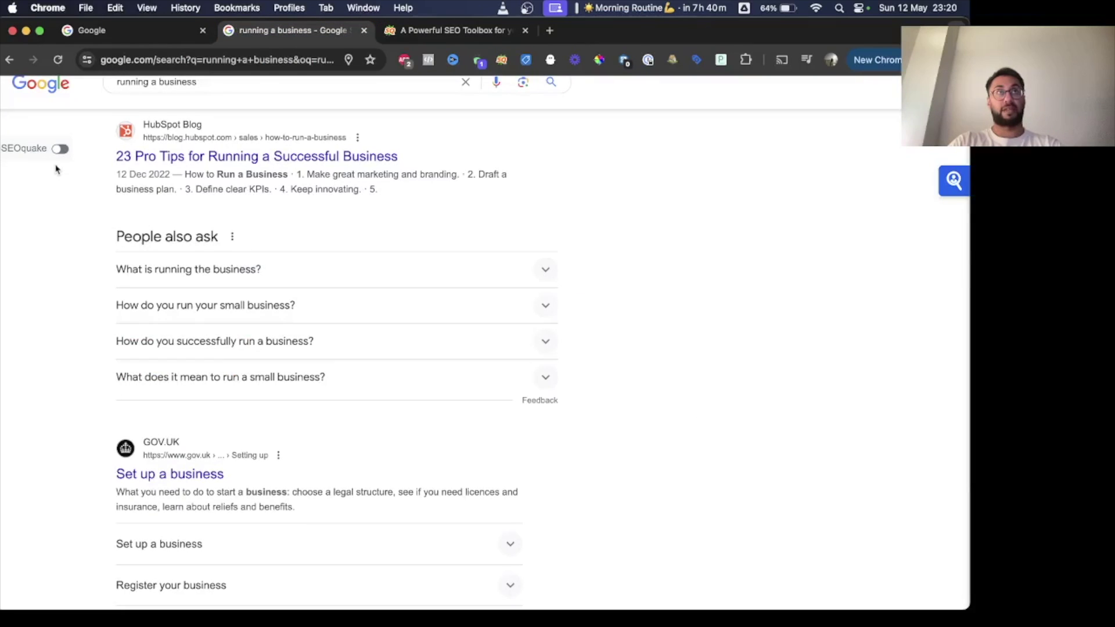
Enable SEOquake metrics and set its locale country to United States
{"action": "scroll", "coordinate": [58, 165], "scroll_direction": "up", "scroll_amount": 1}
{"action": "left_click", "coordinate": [60, 149]}
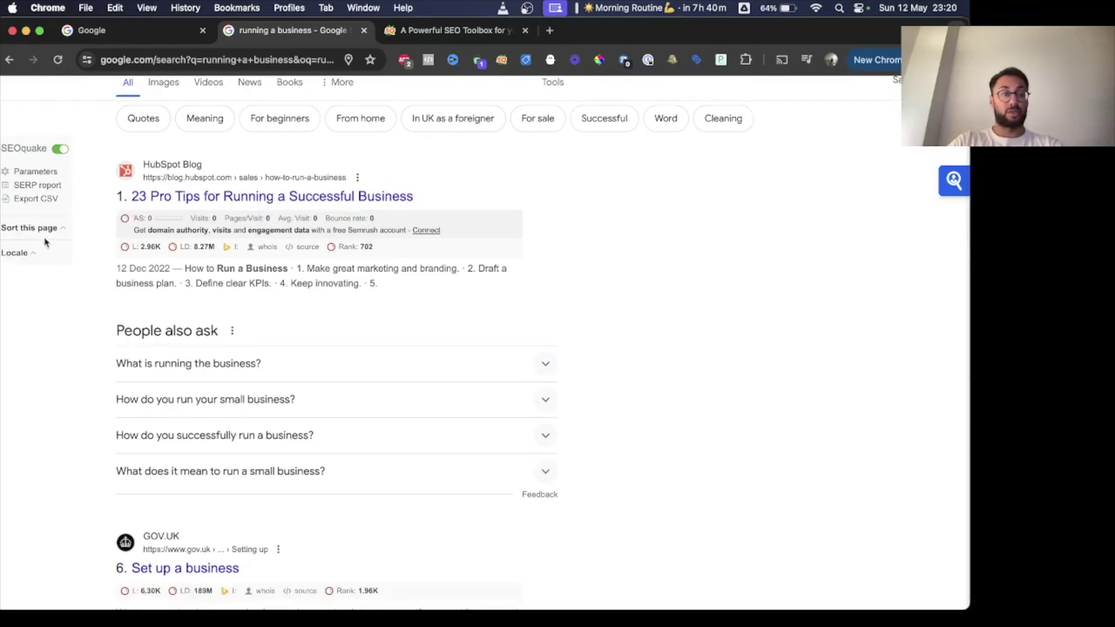
{"action": "left_click", "coordinate": [20, 258]}
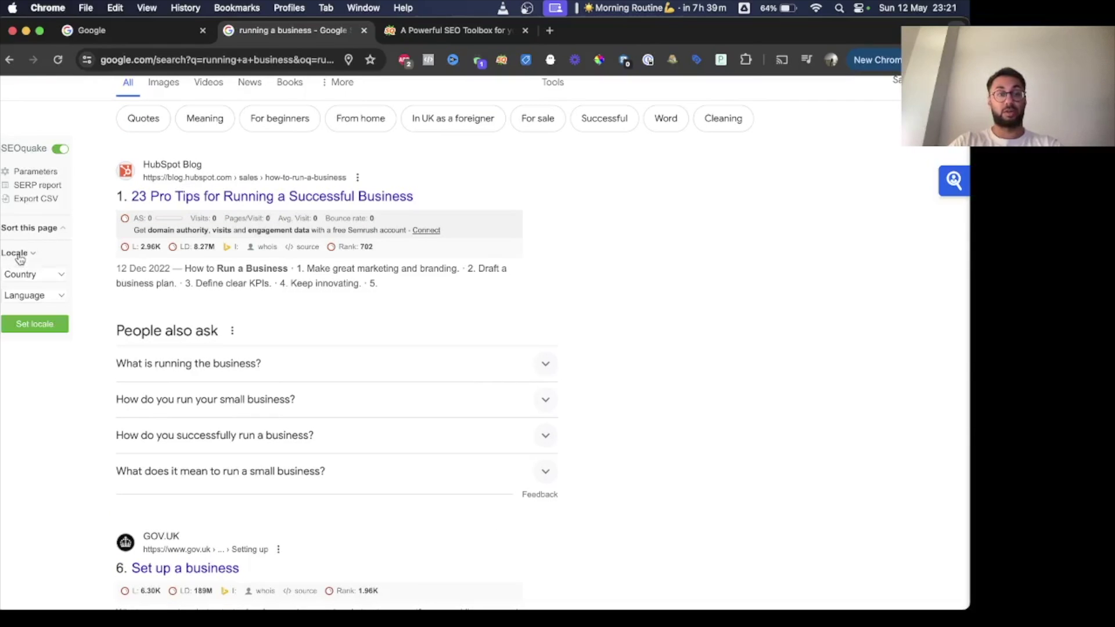
{"action": "left_click", "coordinate": [27, 277]}
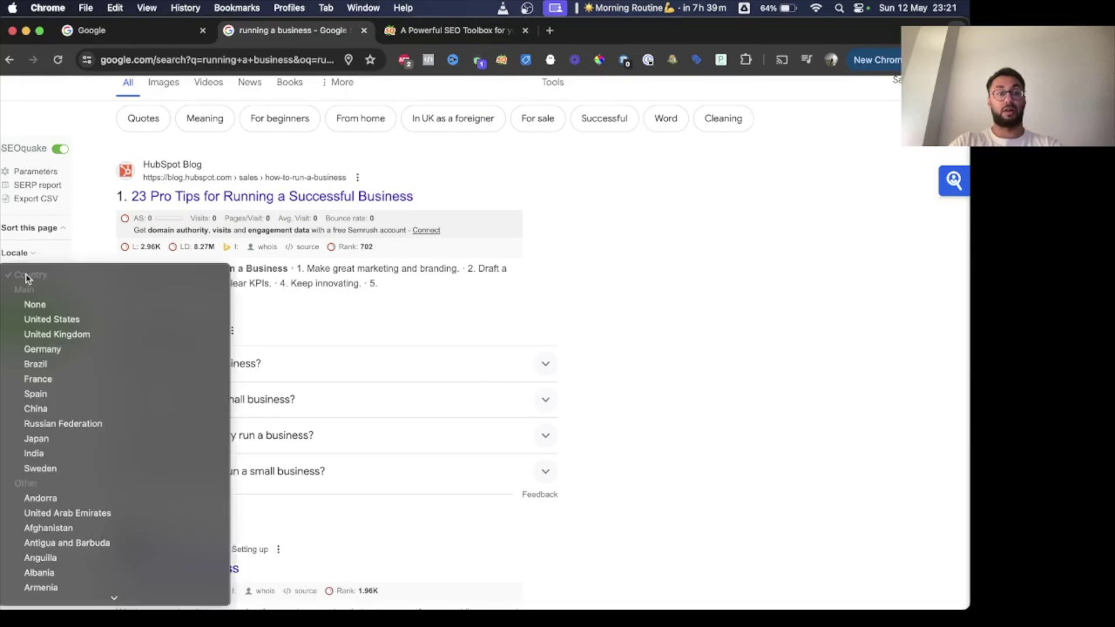
{"action": "left_click", "coordinate": [35, 319]}
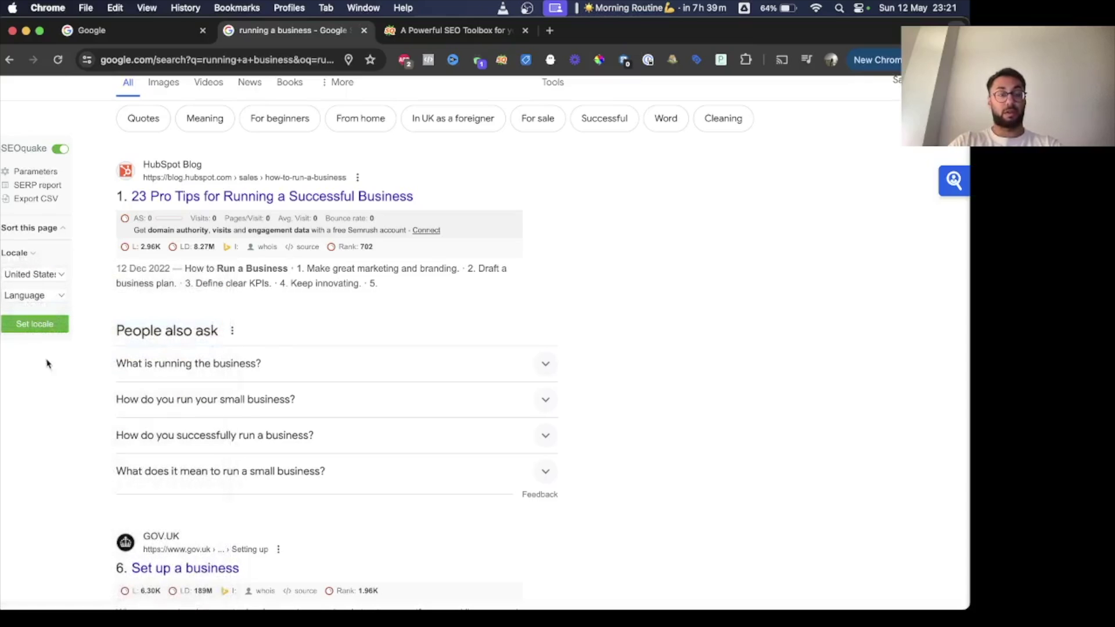
{"action": "left_click", "coordinate": [34, 324]}
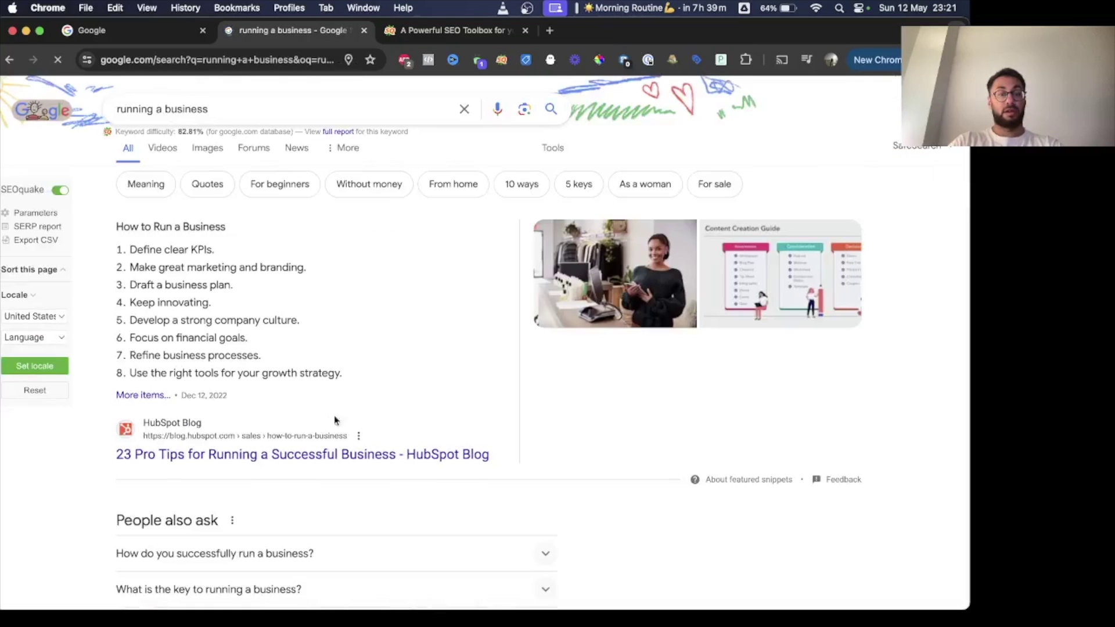
{"action": "scroll", "coordinate": [334, 416], "scroll_direction": "down", "scroll_amount": 6}
{"action": "scroll", "coordinate": [335, 418], "scroll_direction": "down", "scroll_amount": 6}
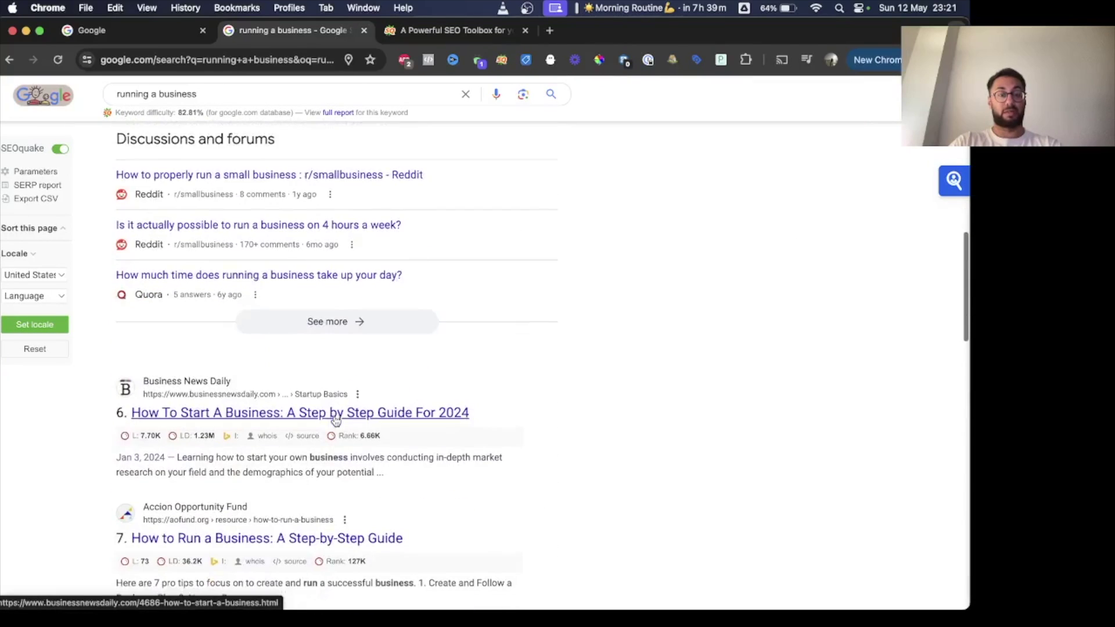
{"action": "scroll", "coordinate": [335, 420], "scroll_direction": "up", "scroll_amount": 10}
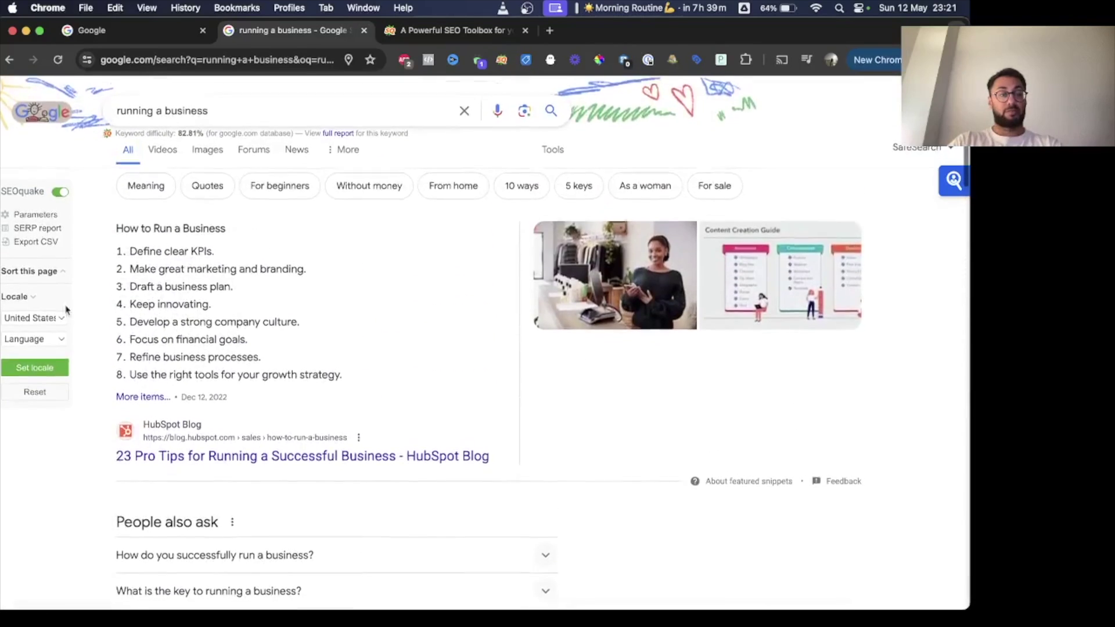
Set the SEOquake locale country back to None and turn SEOquake metrics off
{"action": "left_click", "coordinate": [29, 316]}
{"action": "left_click", "coordinate": [28, 302]}
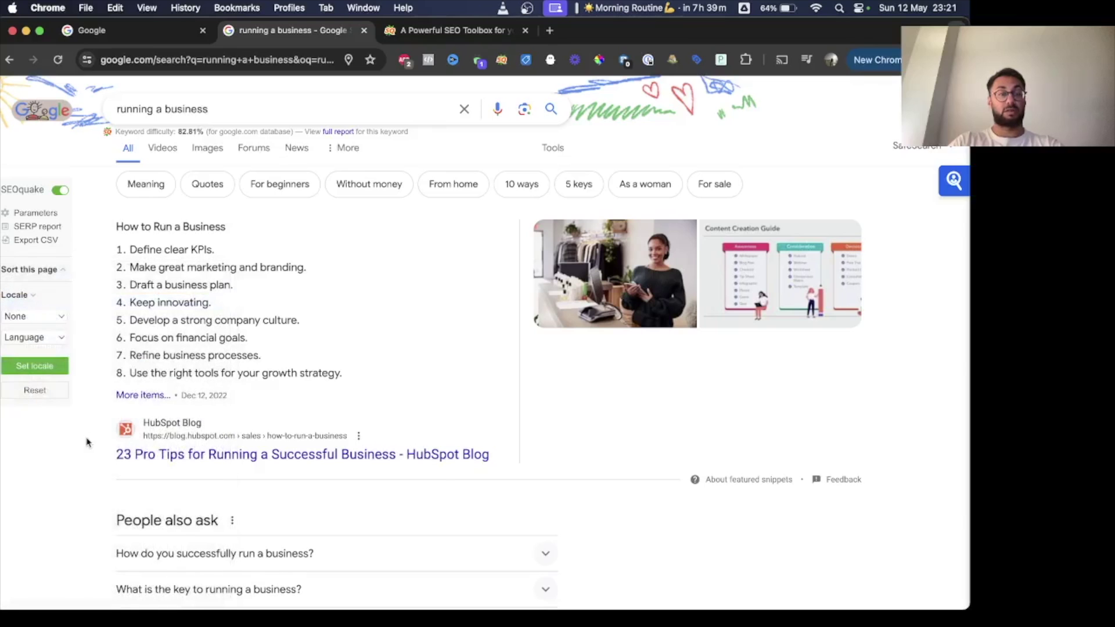
{"action": "left_click", "coordinate": [36, 371]}
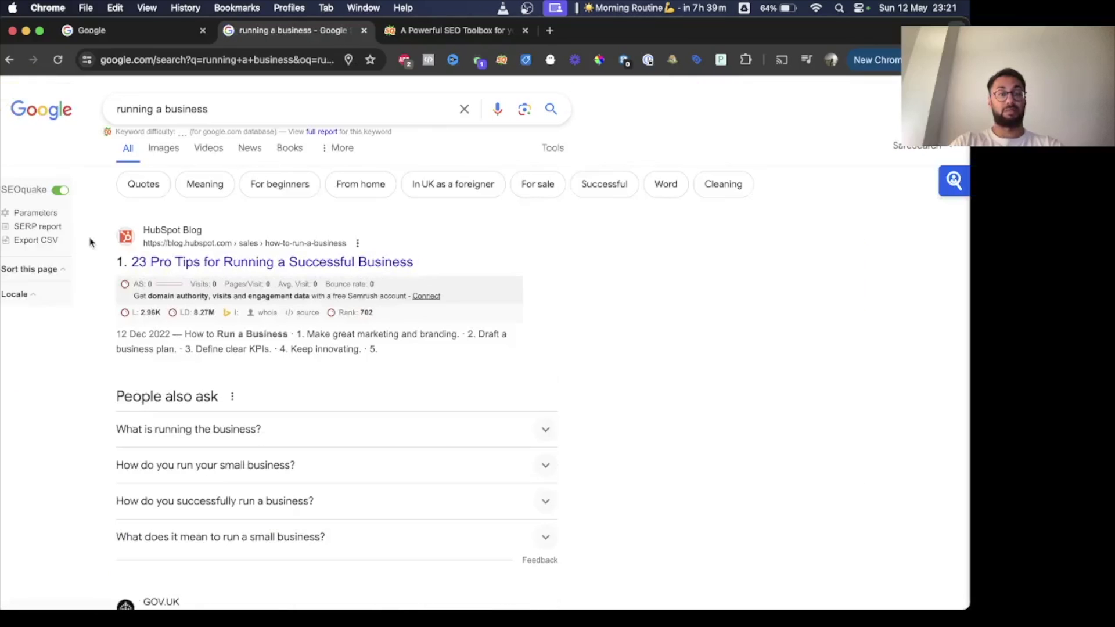
{"action": "scroll", "coordinate": [293, 398], "scroll_direction": "down", "scroll_amount": 5}
{"action": "scroll", "coordinate": [291, 398], "scroll_direction": "down", "scroll_amount": 5}
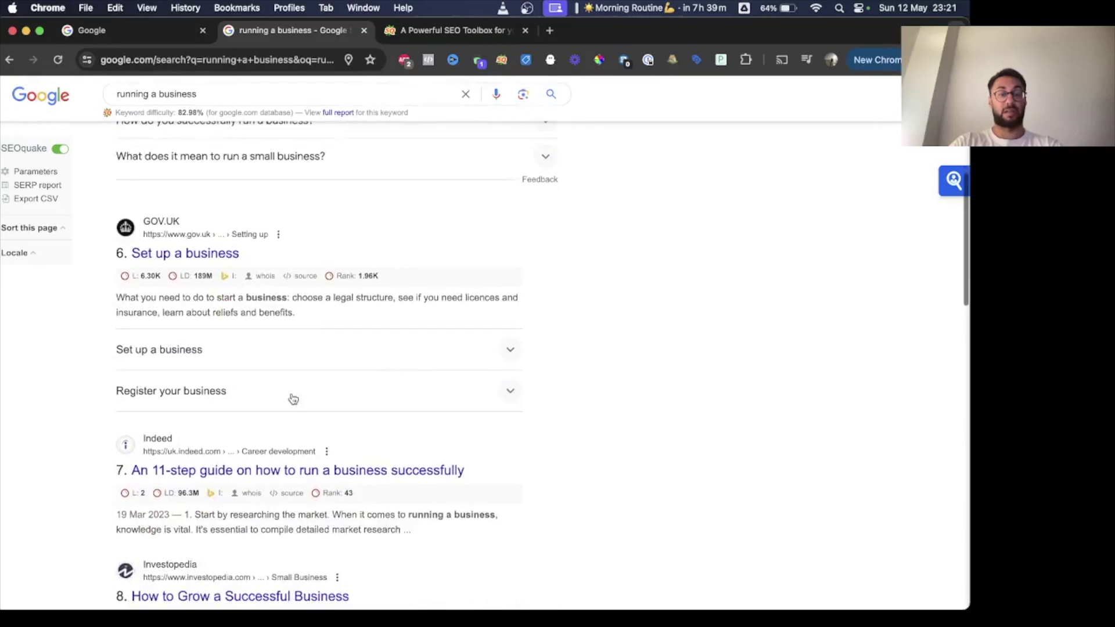
{"action": "scroll", "coordinate": [233, 349], "scroll_direction": "up", "scroll_amount": 10}
{"action": "left_click", "coordinate": [59, 190]}
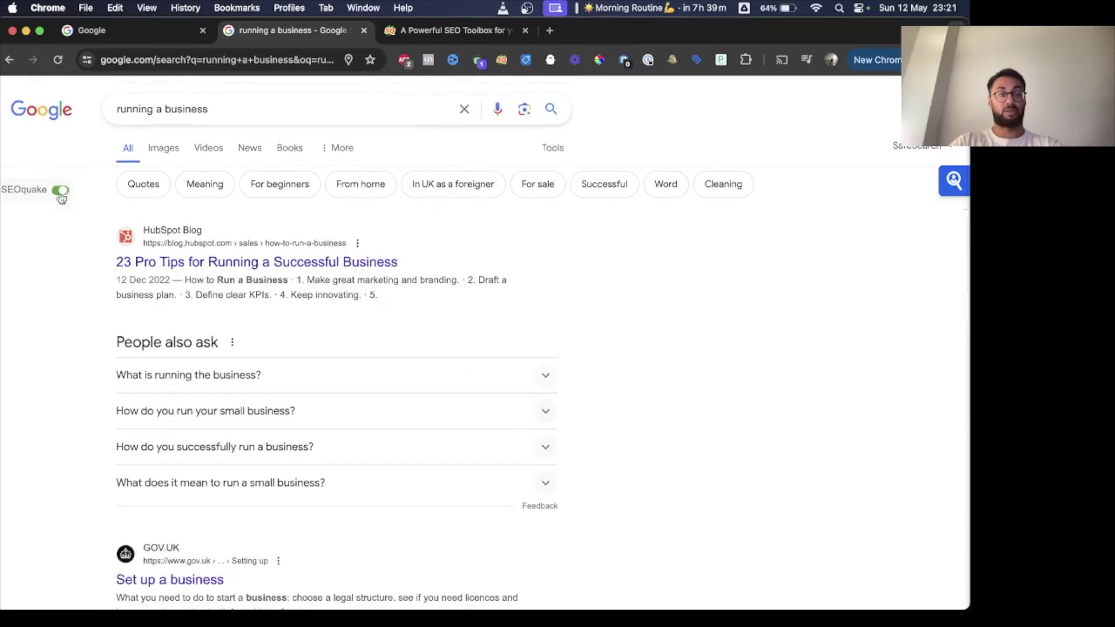